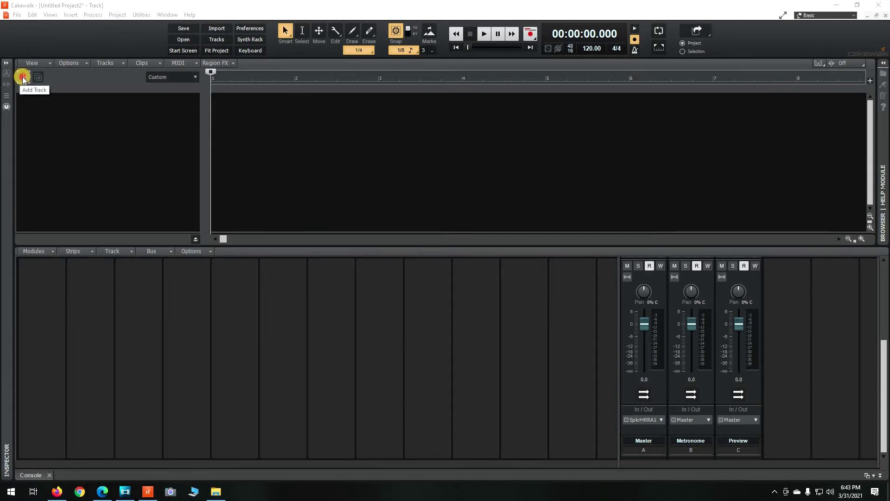
Create the instrument track SI-Drum Kit 1 with the SI-Drum Kit instrument.
{"action": "left_click", "coordinate": [22, 76]}
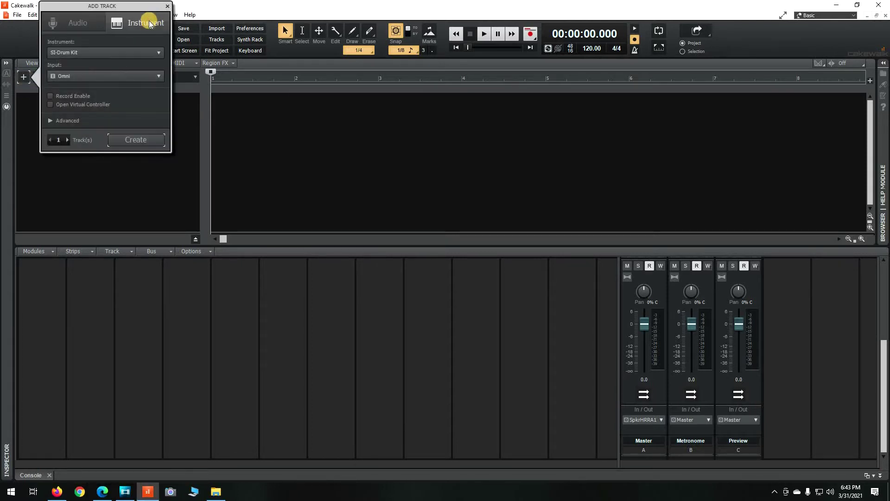
{"action": "left_click", "coordinate": [149, 24]}
{"action": "left_click", "coordinate": [153, 51]}
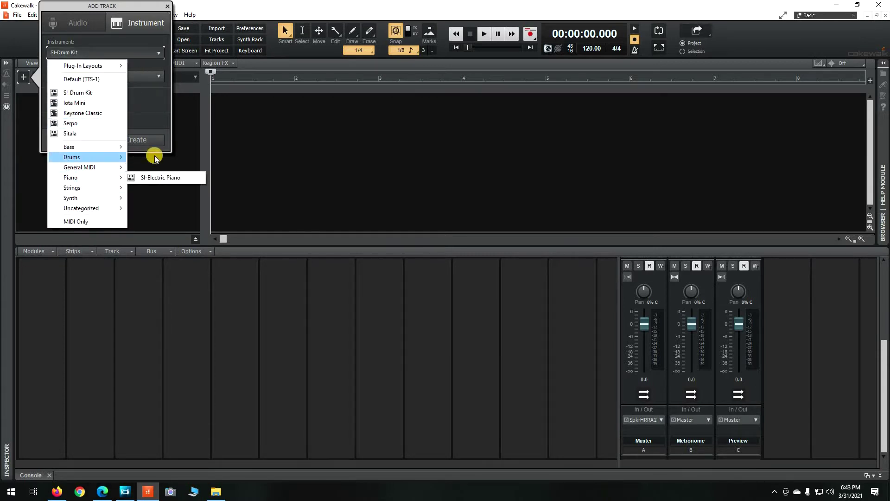
{"action": "left_click", "coordinate": [153, 137]}
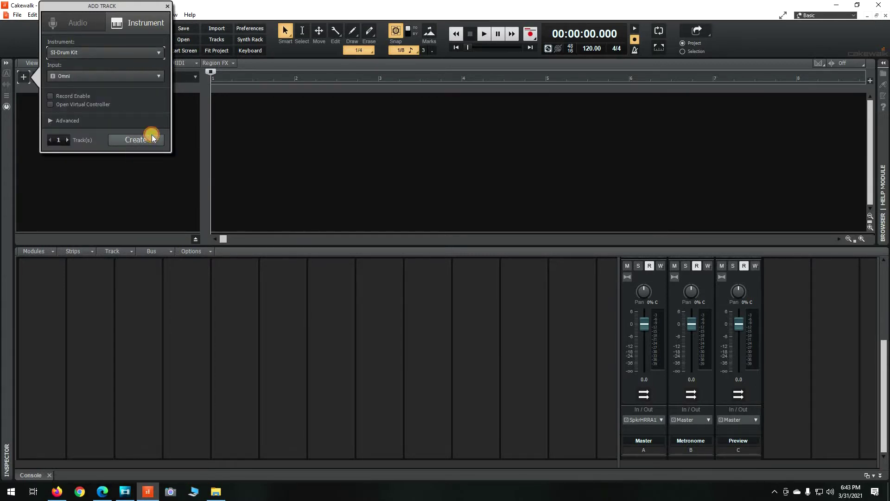
{"action": "left_click", "coordinate": [152, 137]}
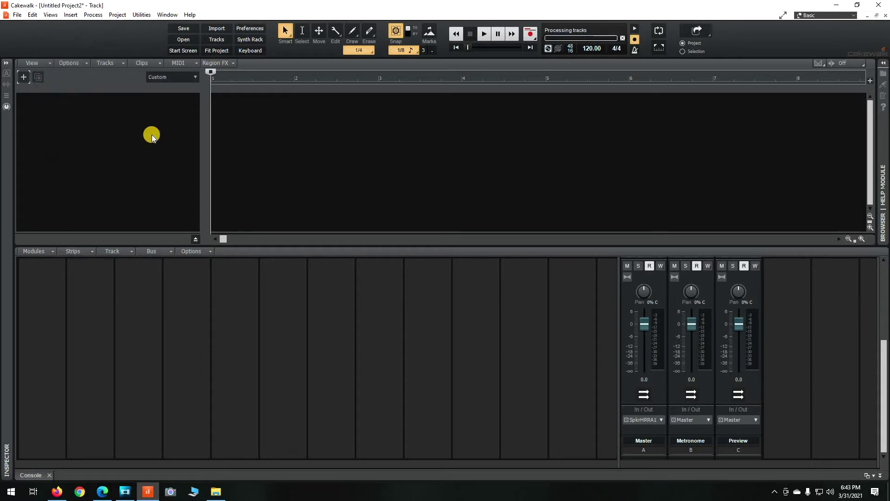
Show the SI-Drum Kit 1 piano roll and expanded track header, with now time at zero.
{"action": "double_click", "coordinate": [292, 101]}
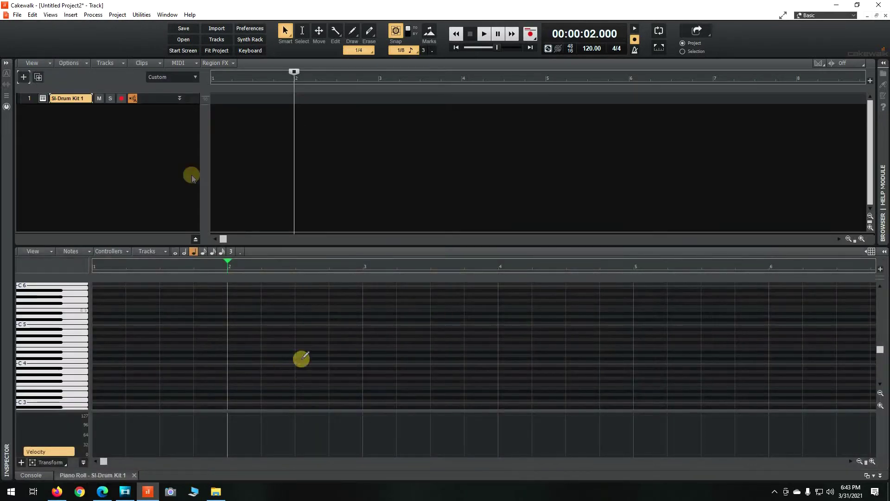
{"action": "left_click", "coordinate": [180, 99]}
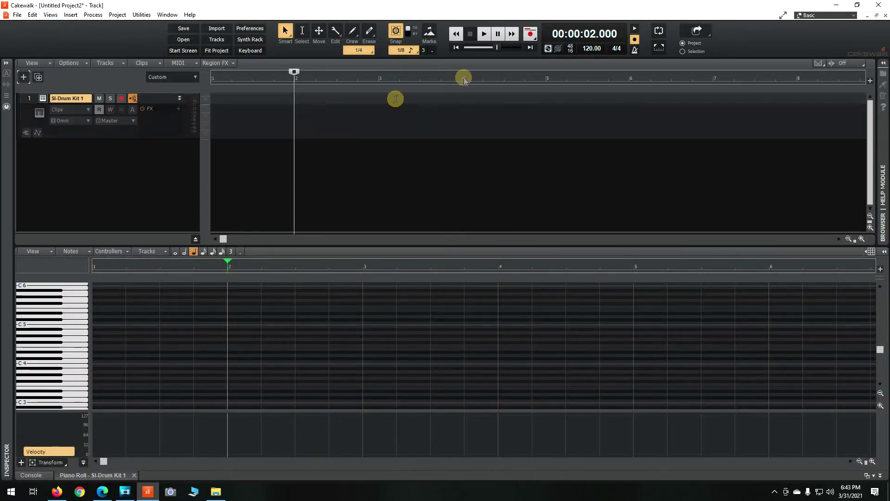
{"action": "left_click", "coordinate": [456, 47]}
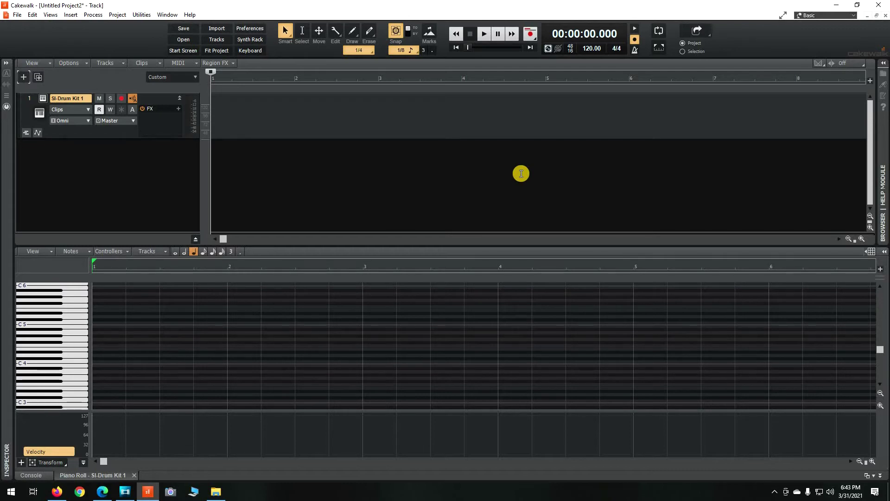
{"action": "right_click", "coordinate": [530, 36]}
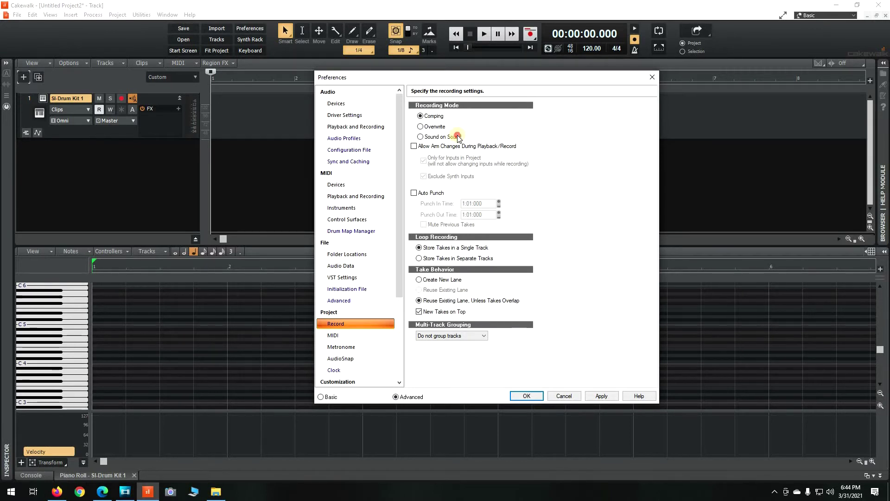
{"action": "left_click", "coordinate": [528, 397]}
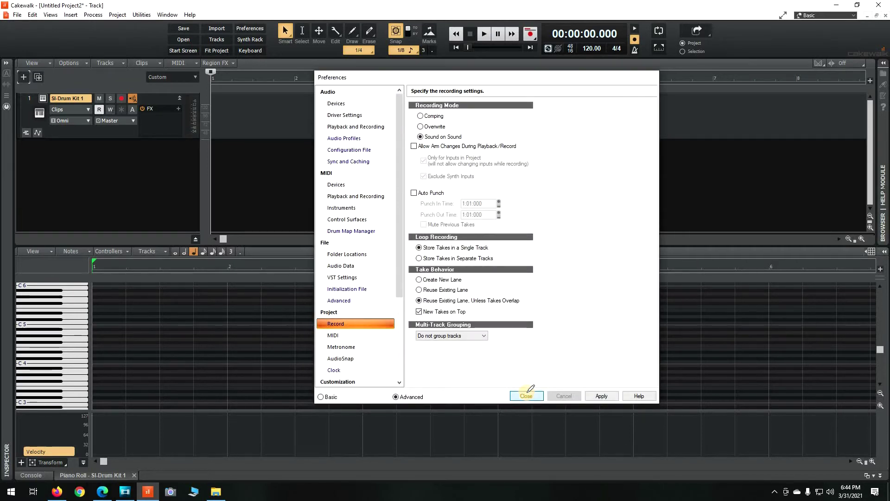
{"action": "left_click", "coordinate": [528, 397]}
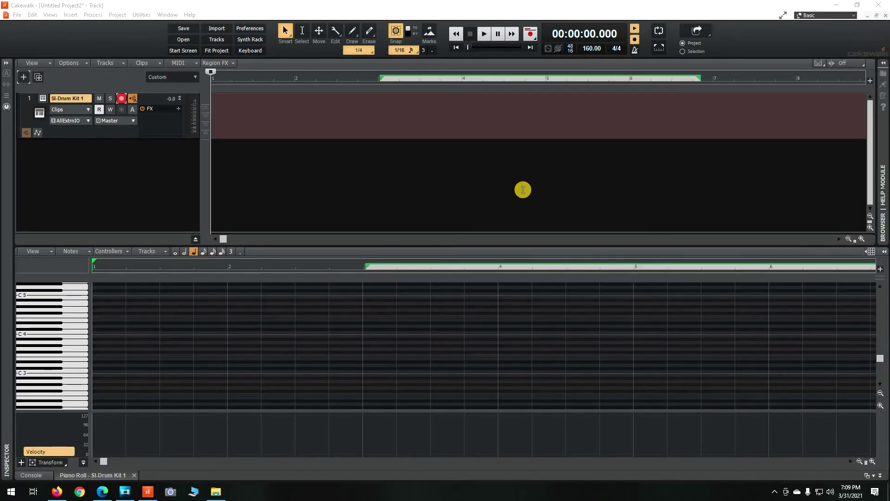
Start recording the first drum take over the looped bars 3–7.
{"action": "left_click", "coordinate": [533, 34]}
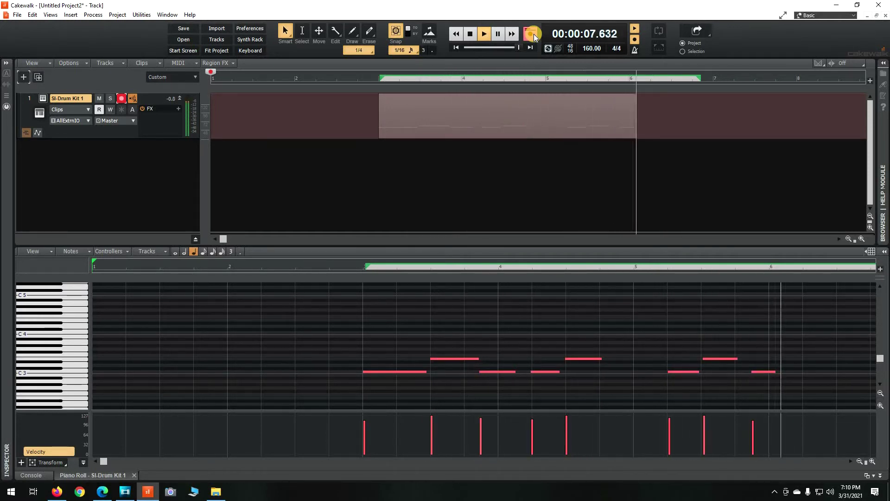
Stop the first take and quantize the Record 35 notes to the grid.
{"action": "left_click", "coordinate": [533, 34]}
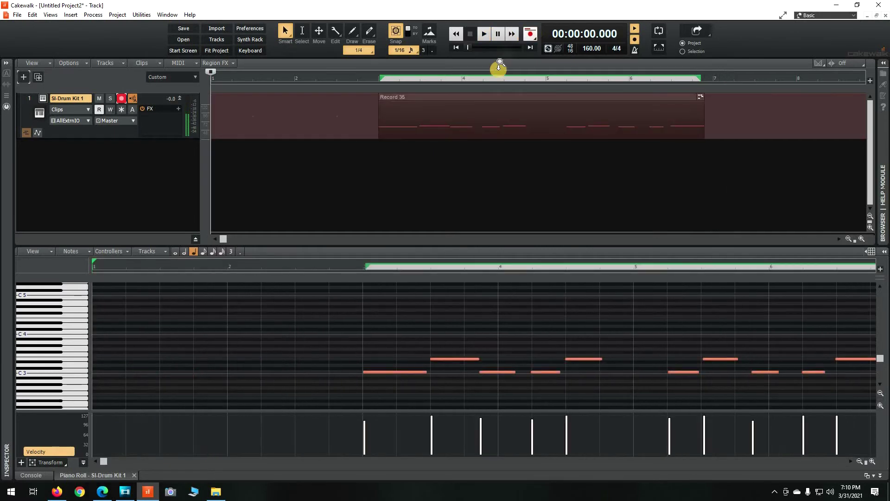
{"action": "left_click", "coordinate": [493, 97]}
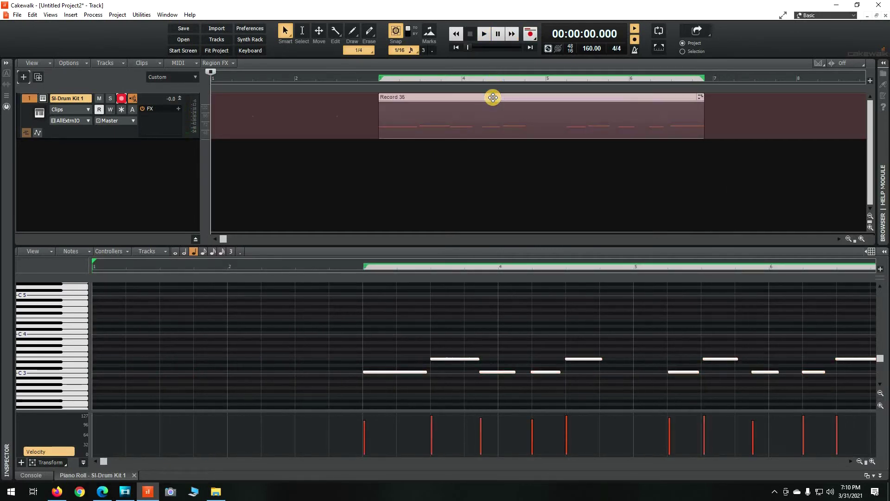
{"action": "key", "text": "q"}
{"action": "left_click", "coordinate": [536, 167]}
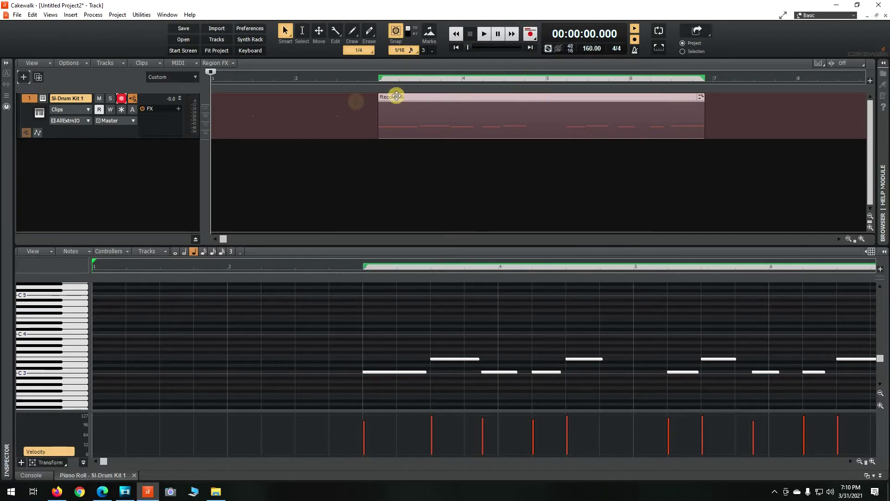
Record a second take, quantize the Record 38 notes, and play the takes back.
{"action": "left_click", "coordinate": [530, 33]}
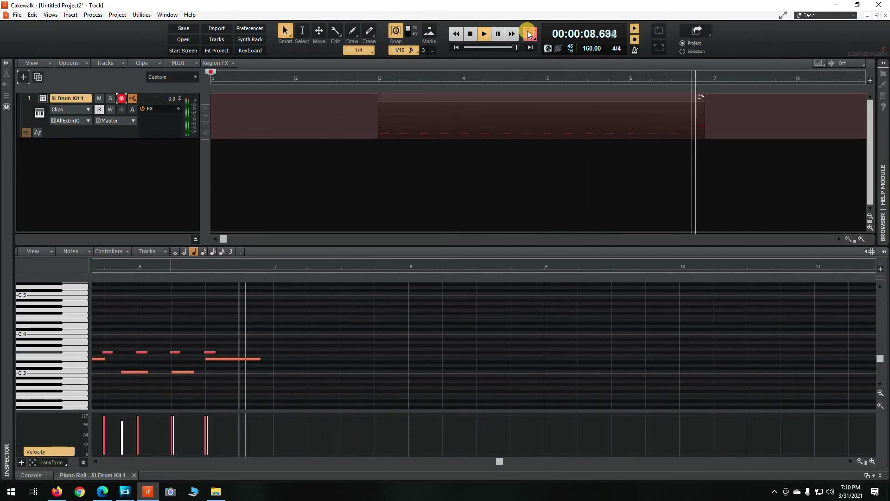
{"action": "key", "text": "space"}
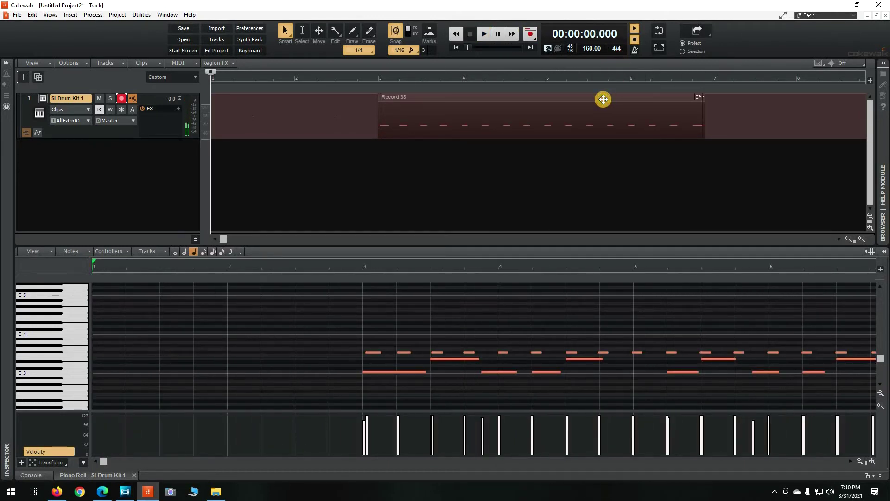
{"action": "left_click", "coordinate": [603, 98]}
{"action": "key", "text": "q"}
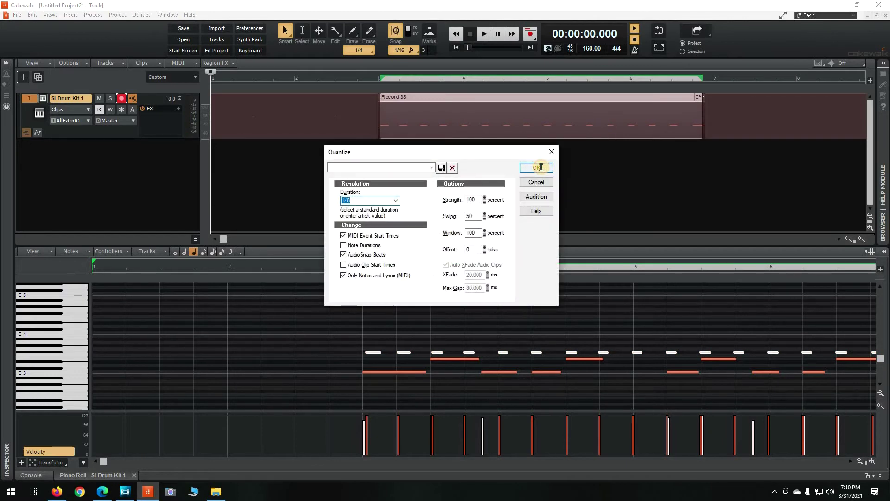
{"action": "left_click", "coordinate": [541, 167]}
{"action": "key", "text": "space"}
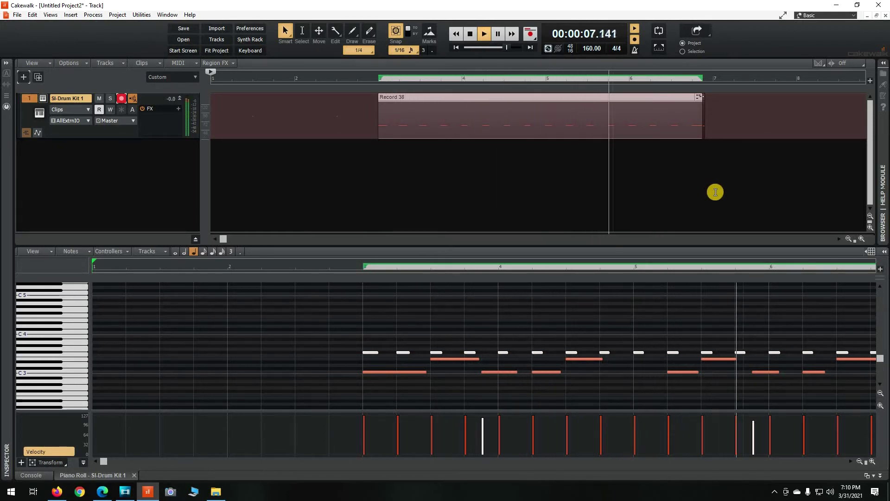
{"action": "key", "text": "space"}
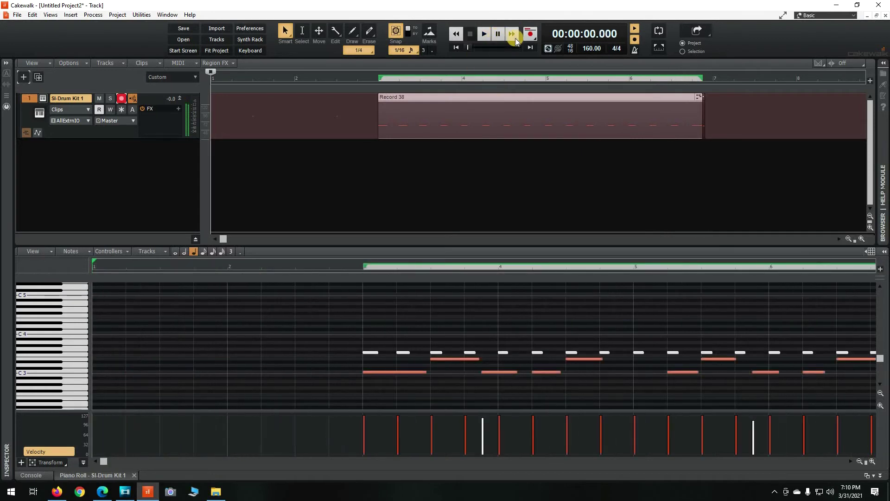
Record the long crash take over bars 3–7 as clip Record 39 and select it.
{"action": "left_click", "coordinate": [529, 37]}
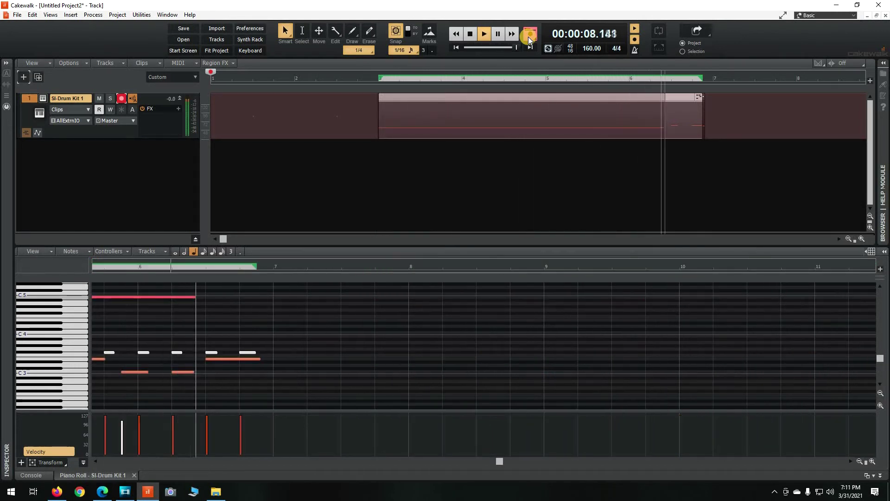
{"action": "left_click", "coordinate": [530, 34]}
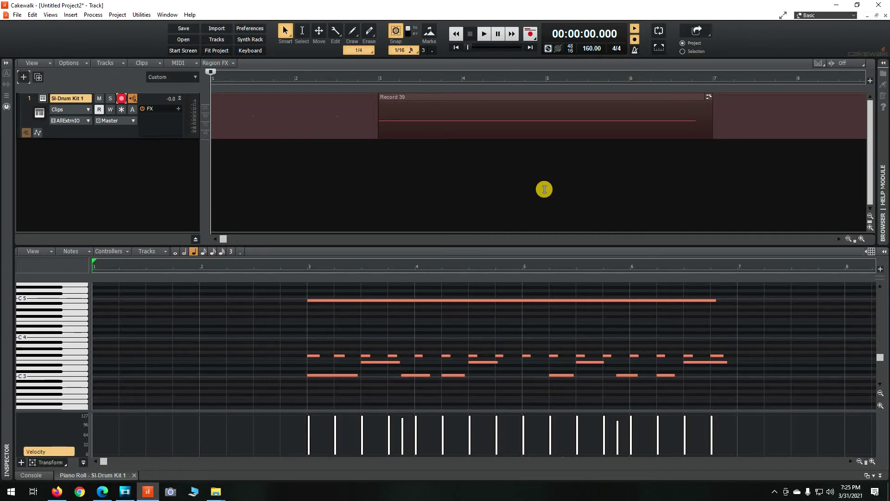
{"action": "left_click", "coordinate": [522, 99]}
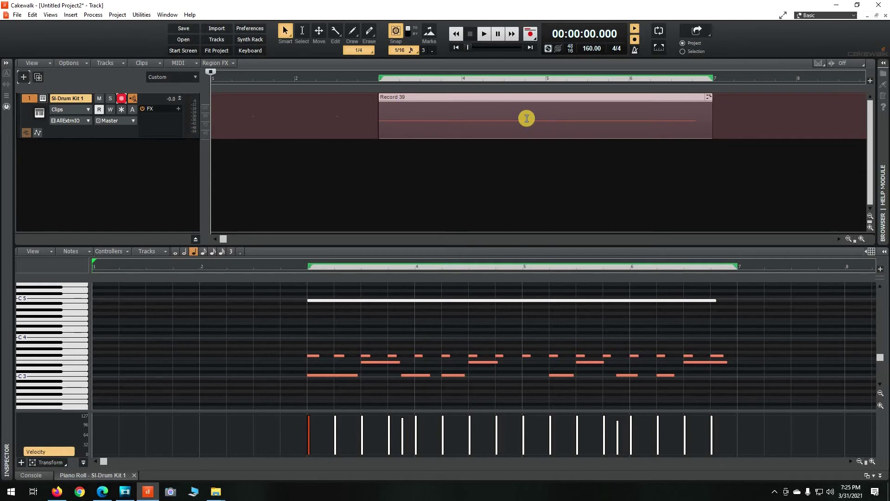
Duplicate Record 39 right after itself, play the track, and reset to the start.
{"action": "key", "text": "ctrl+d"}
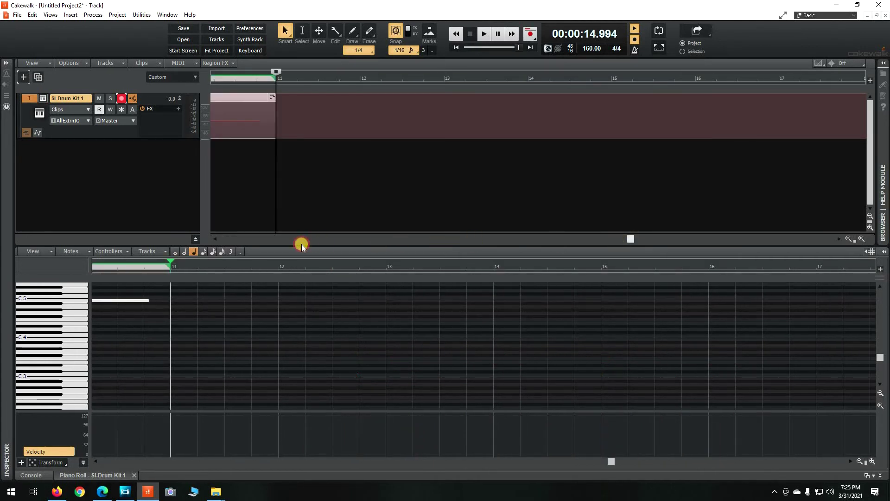
{"action": "key", "text": "space"}
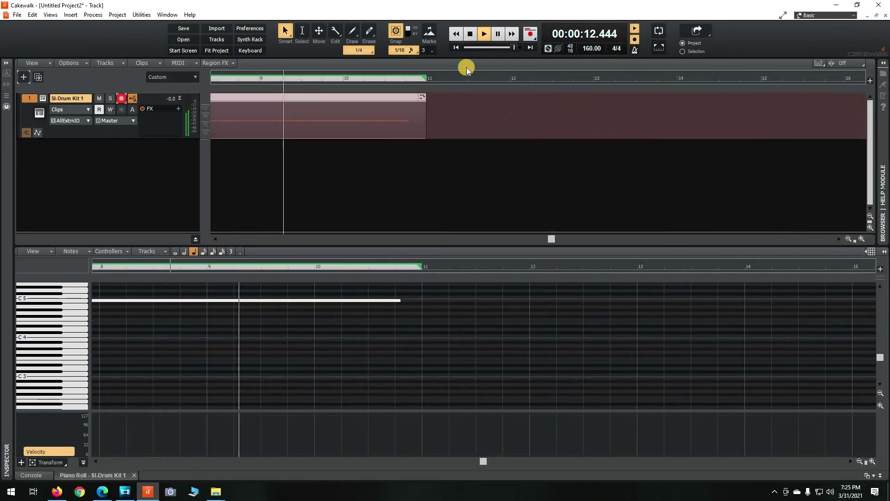
{"action": "left_click", "coordinate": [456, 47]}
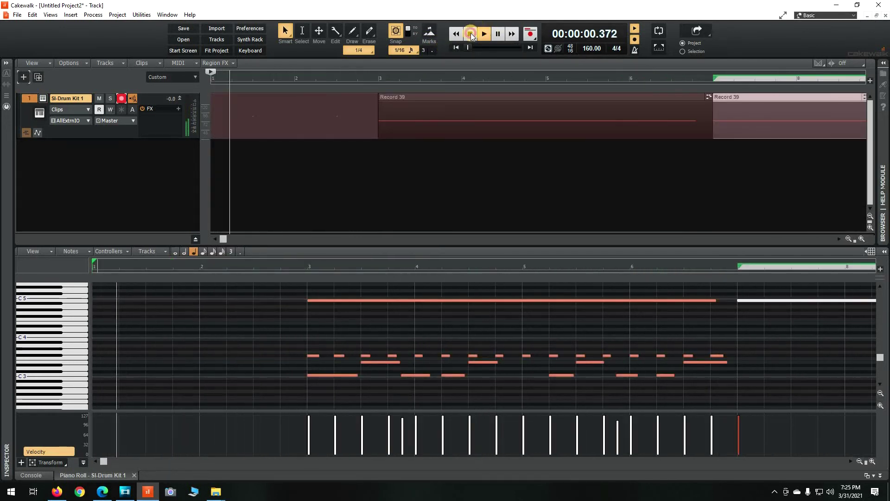
{"action": "key", "text": "space"}
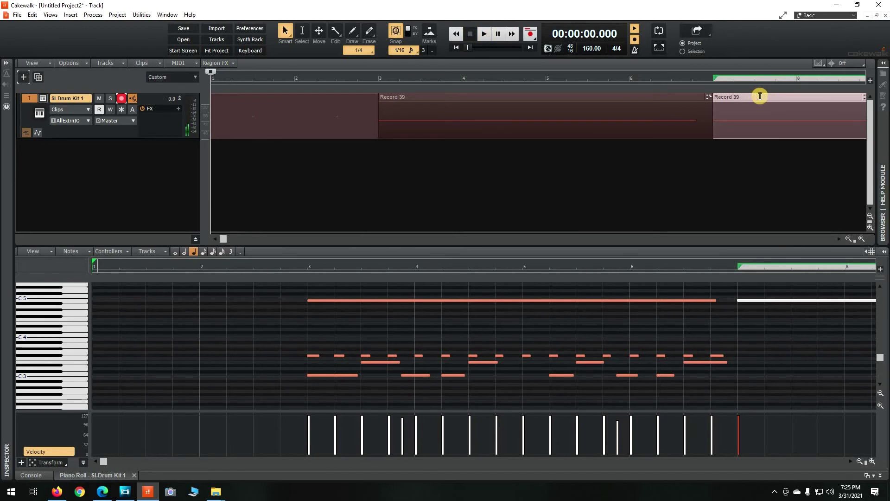
Select all Record 39 notes and bounce them into a single clip, restoring the Smart tool.
{"action": "left_click", "coordinate": [611, 100]}
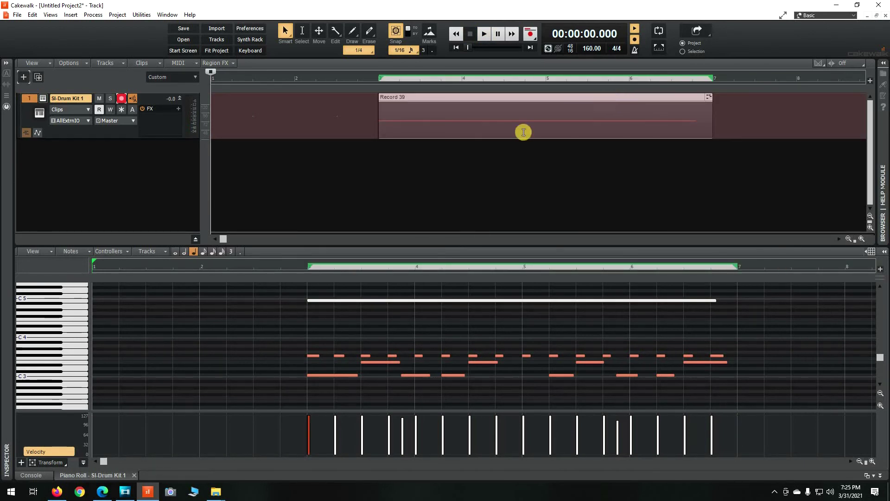
{"action": "left_click", "coordinate": [301, 33]}
{"action": "left_click_drag", "start_coordinate": [288, 290], "coordinate": [767, 397]}
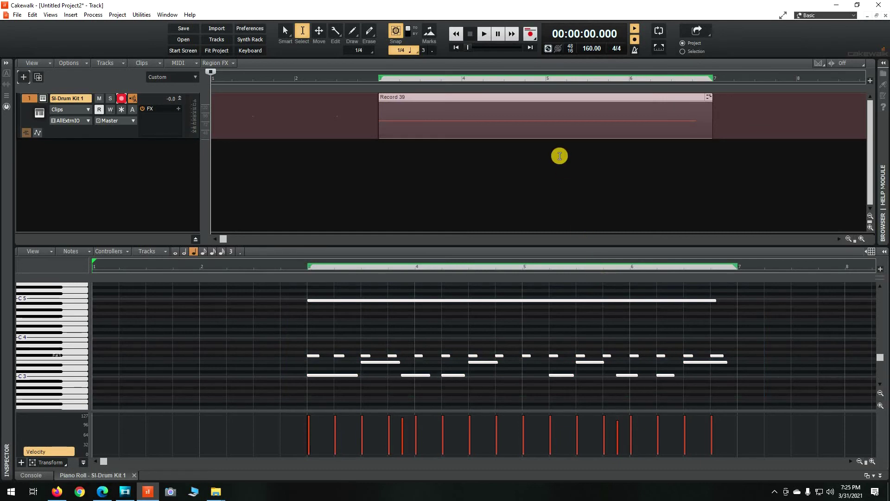
{"action": "right_click", "coordinate": [541, 98]}
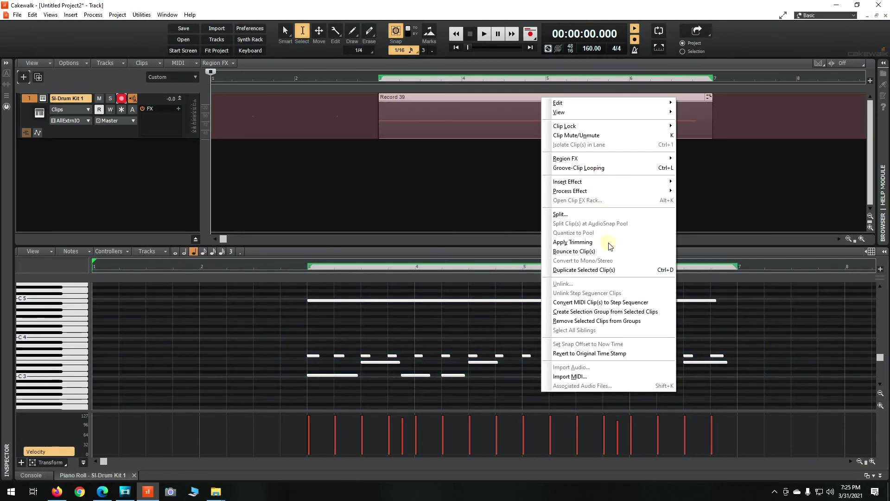
{"action": "left_click", "coordinate": [604, 253]}
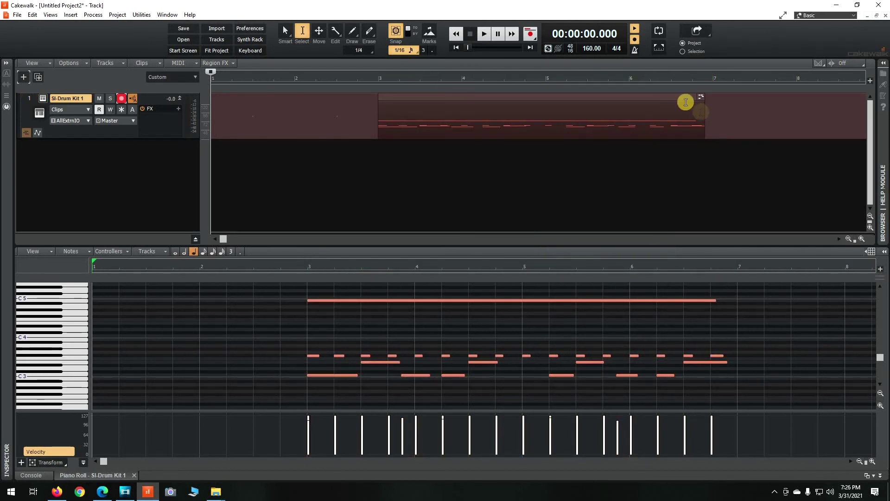
{"action": "left_click", "coordinate": [286, 27]}
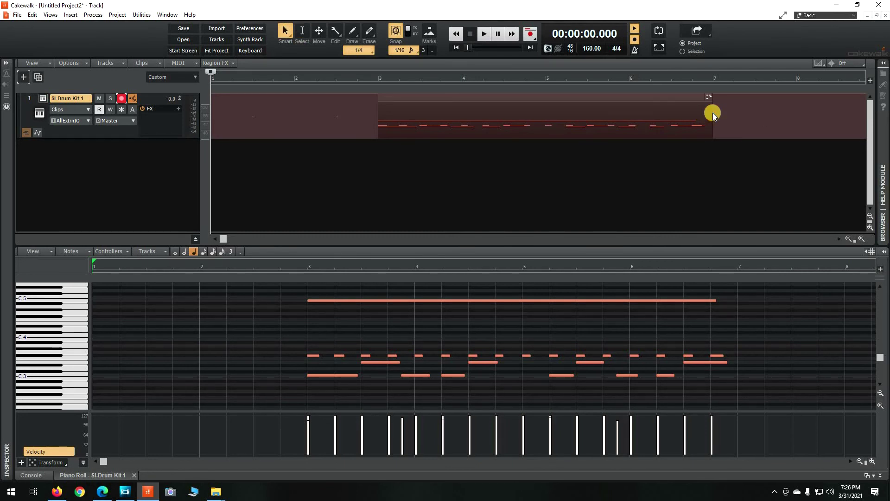
{"action": "left_click", "coordinate": [657, 97]}
Duplicate the bounced clip into bars 7–11, play it from bar 3, then deselect.
{"action": "key", "text": "ctrl+d"}
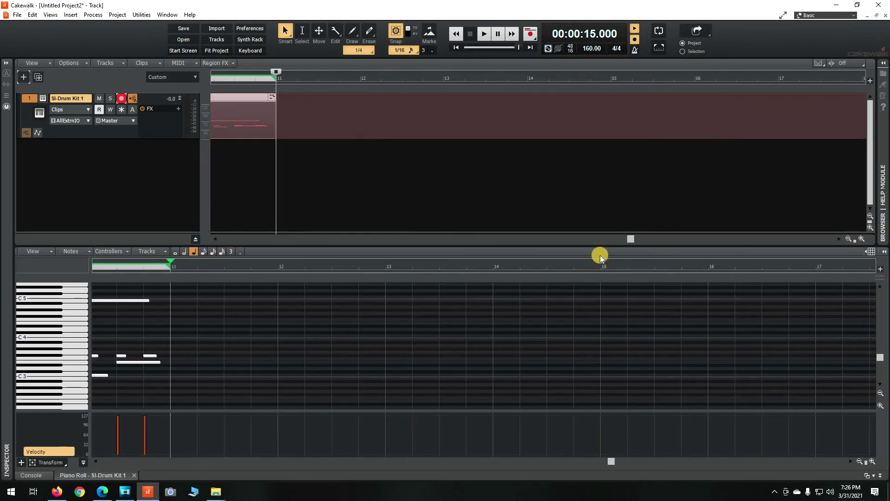
{"action": "left_click_drag", "start_coordinate": [627, 239], "coordinate": [289, 89]}
{"action": "left_click", "coordinate": [292, 77]}
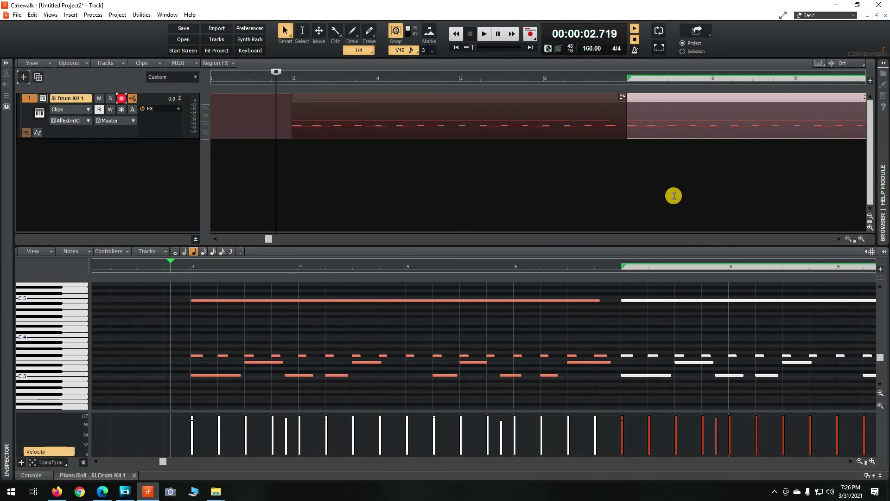
{"action": "left_click", "coordinate": [674, 196]}
{"action": "key", "text": "F6"}
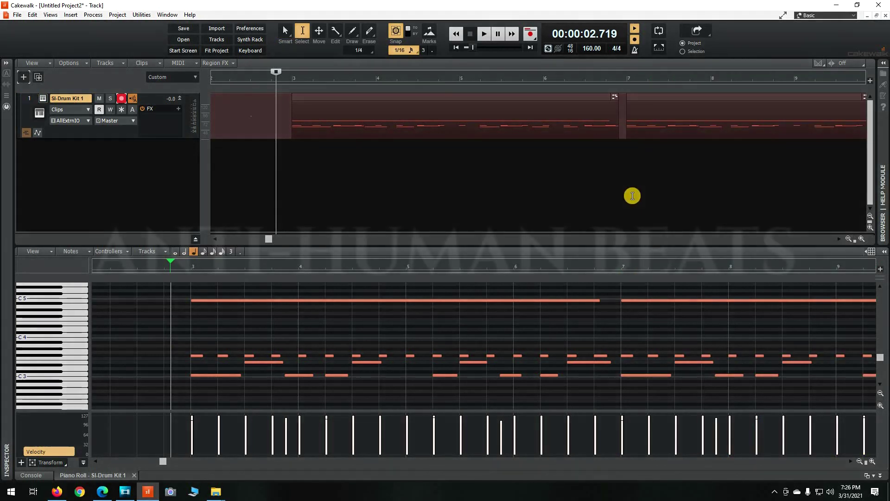